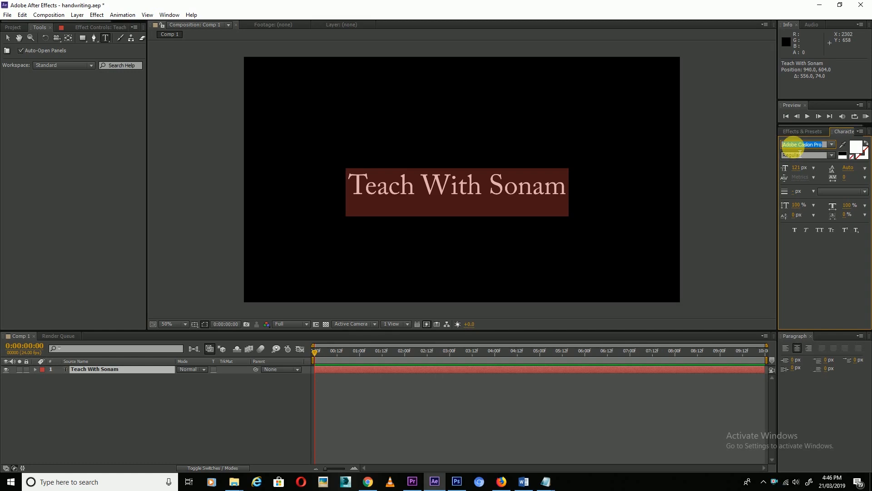
# - Set the title text's font to Hello Sunshine and add extra spaces between its words
pyautogui.press('Return')
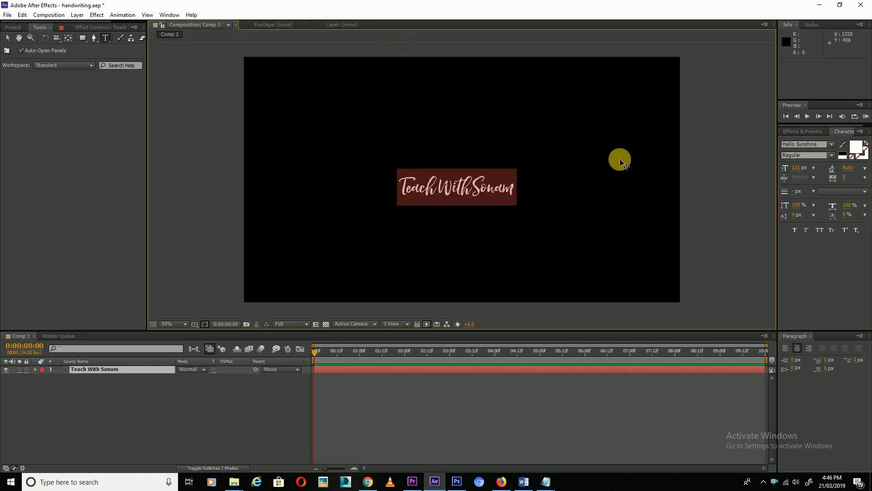
pyautogui.click(439, 189)
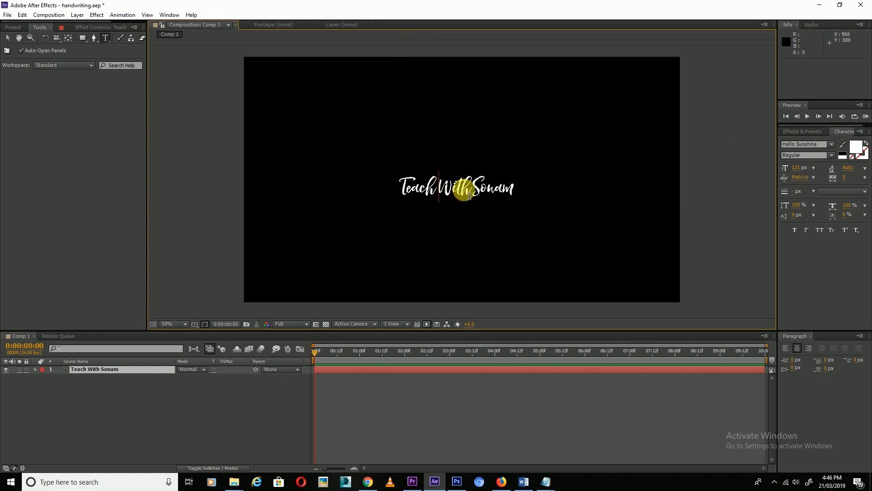
pyautogui.click(521, 194)
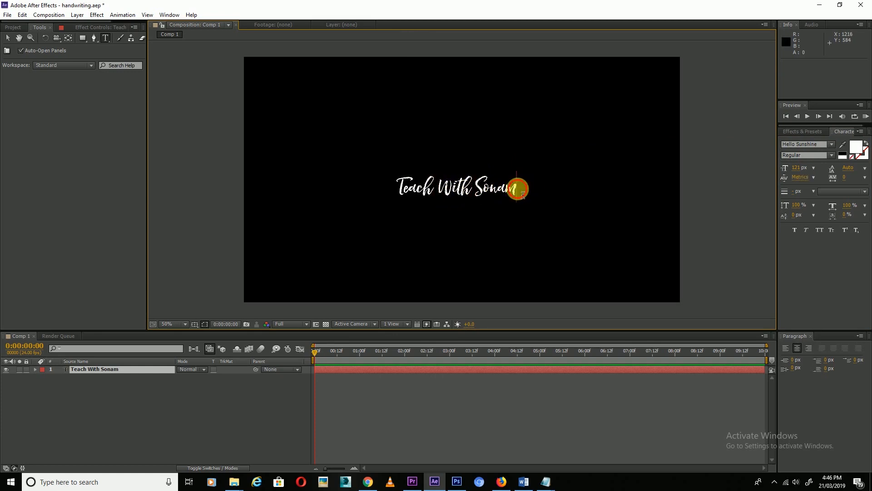
# - Enlarge the whole title to 210 px and widen the gaps between its words with additional spaces
pyautogui.hotkey('ctrl', 'a')
pyautogui.moveTo(800, 168); pyautogui.dragTo(840, 164)
pyautogui.click(442, 193)
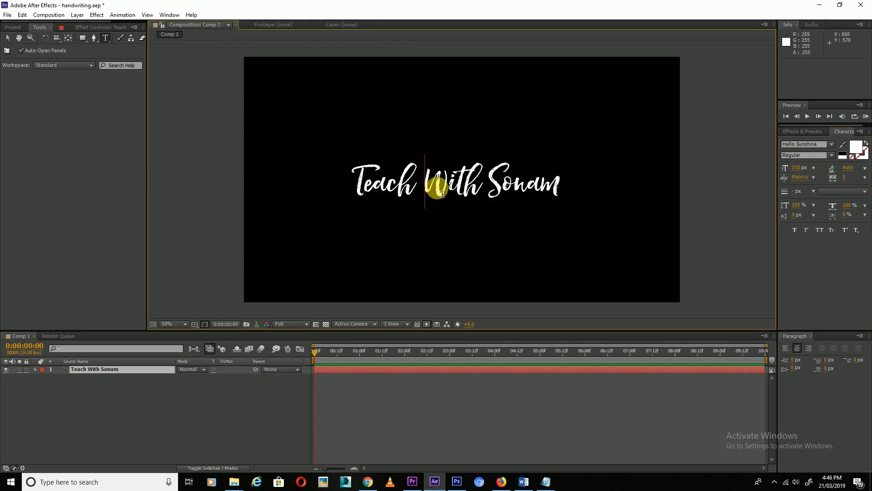
pyautogui.click(491, 194)
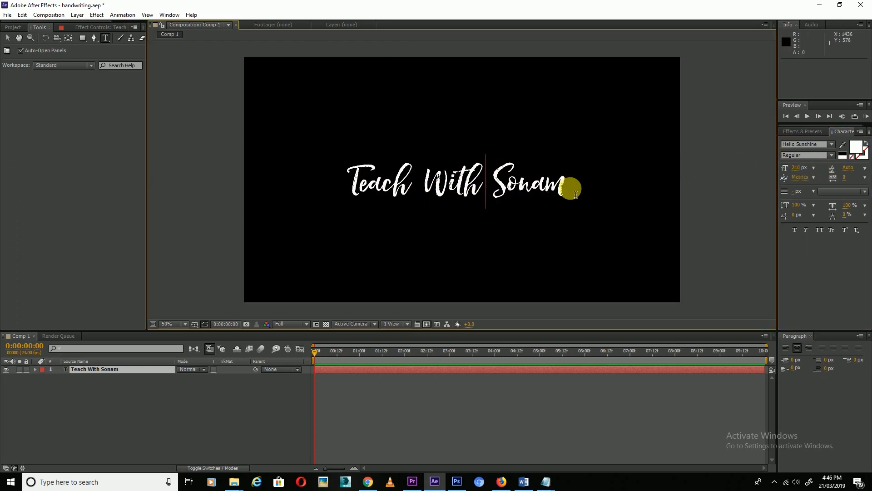
# - Set the font size of the whole title to 221 px and deselect the text layer
pyautogui.moveTo(571, 187); pyautogui.dragTo(369, 181)
pyautogui.moveTo(453, 179); pyautogui.dragTo(350, 180)
pyautogui.moveTo(798, 172); pyautogui.dragTo(804, 173)
pyautogui.click(344, 175)
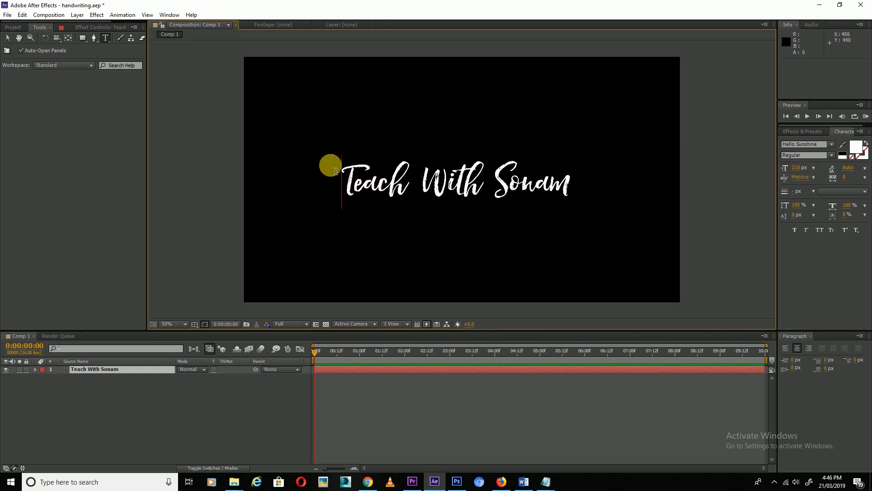
pyautogui.click(8, 37)
pyautogui.click(108, 396)
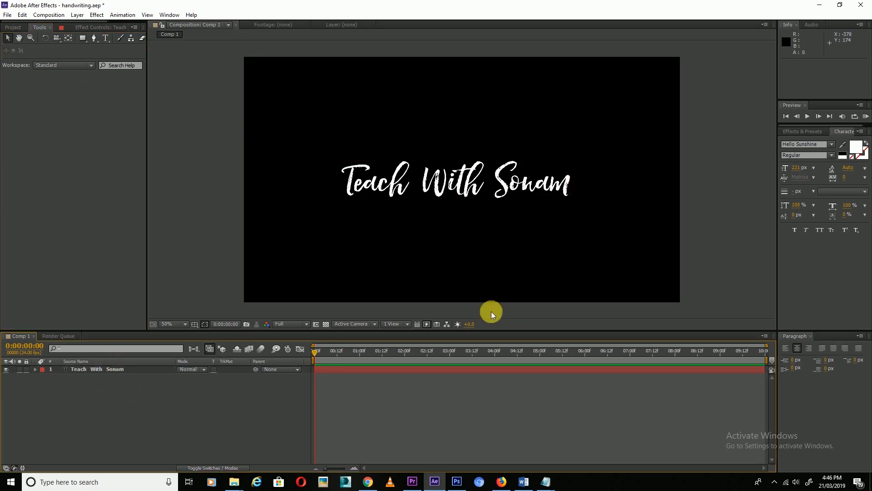
# - Search the effects for "write" and apply the Write-on effect to the title layer
pyautogui.click(798, 133)
pyautogui.write('write')
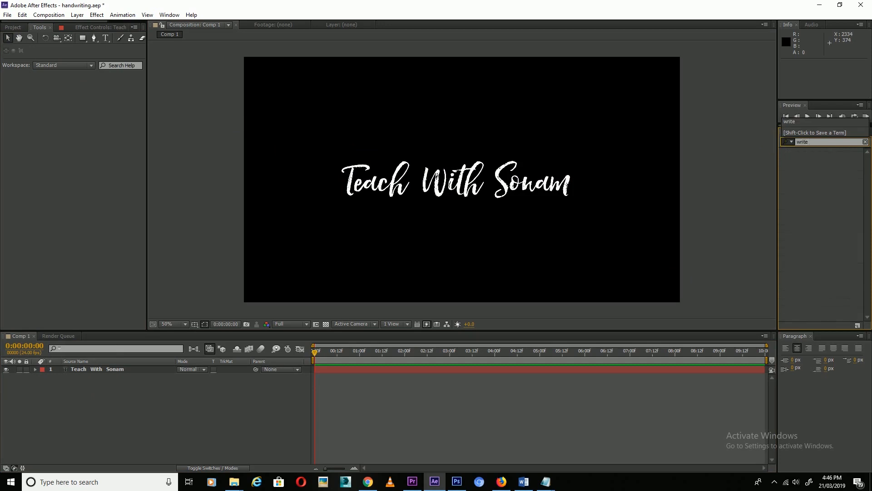
pyautogui.moveTo(814, 190)
pyautogui.mouseDown()
pyautogui.moveTo(614, 210)
pyautogui.moveTo(106, 370)
pyautogui.mouseUp()
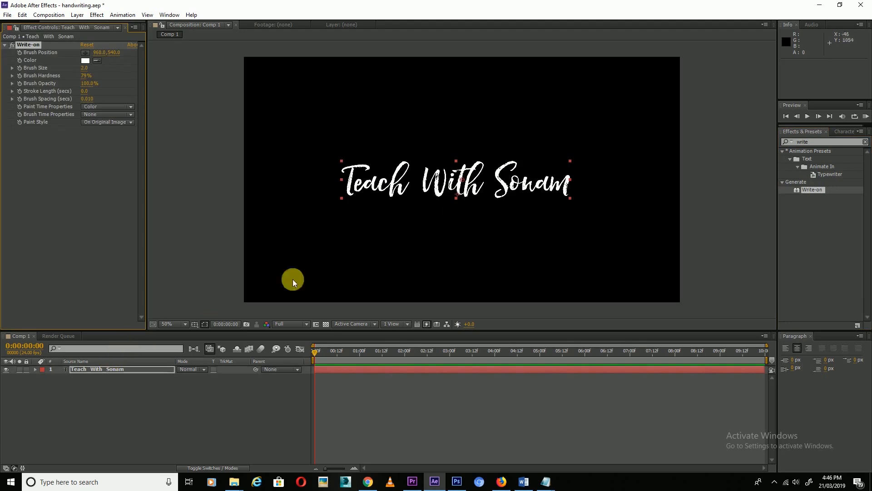
# - Set the Write-on brush color to red and its brush size to 15.5
pyautogui.click(85, 60)
pyautogui.moveTo(598, 255); pyautogui.dragTo(695, 238)
pyautogui.click(733, 249)
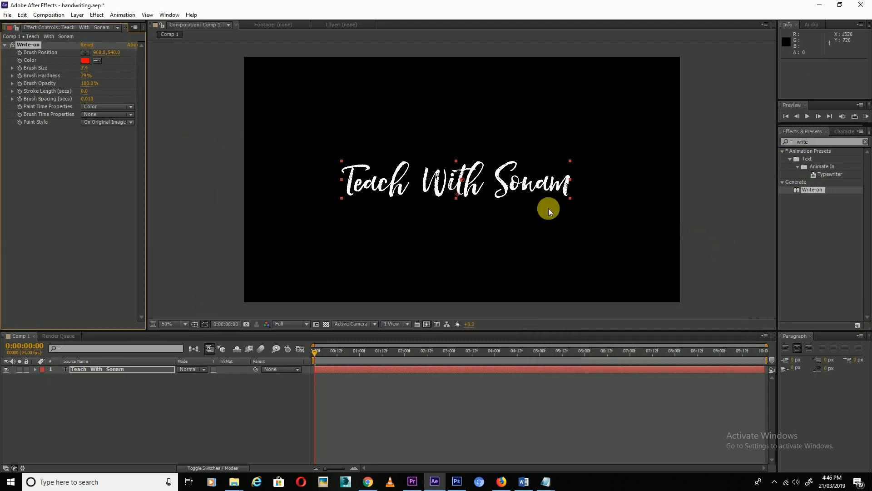
pyautogui.scroll(3, 441, 187)
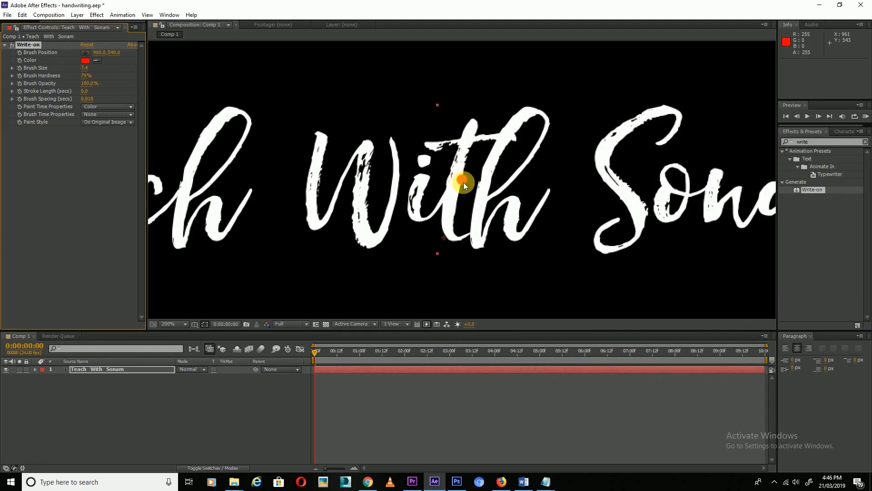
pyautogui.moveTo(91, 71); pyautogui.dragTo(132, 69)
# - Place the Write-on brush just before the T at 405.5, 518.0 and start keyframing Brush Position at frame 0
pyautogui.moveTo(464, 179)
pyautogui.mouseDown()
pyautogui.moveTo(285, 211)
pyautogui.moveTo(279, 225)
pyautogui.moveTo(546, 203)
pyautogui.moveTo(332, 140)
pyautogui.moveTo(269, 96)
pyautogui.moveTo(235, 139)
pyautogui.mouseUp()
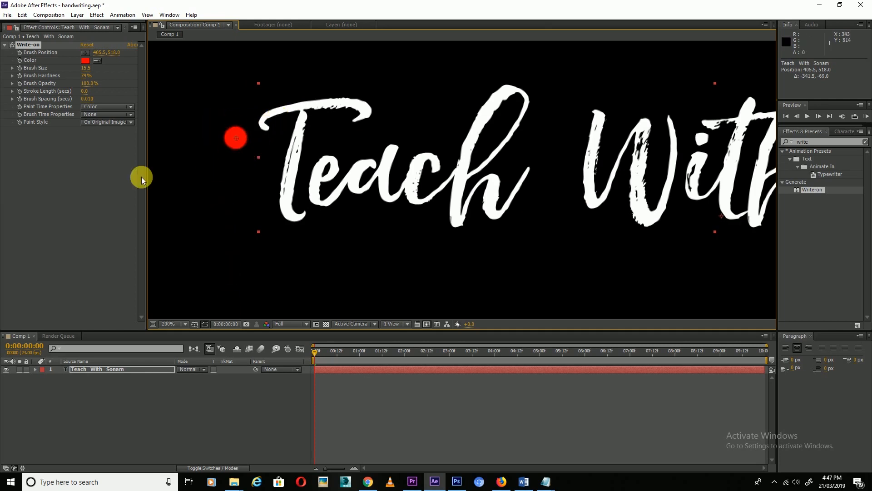
pyautogui.click(20, 53)
pyautogui.click(326, 369)
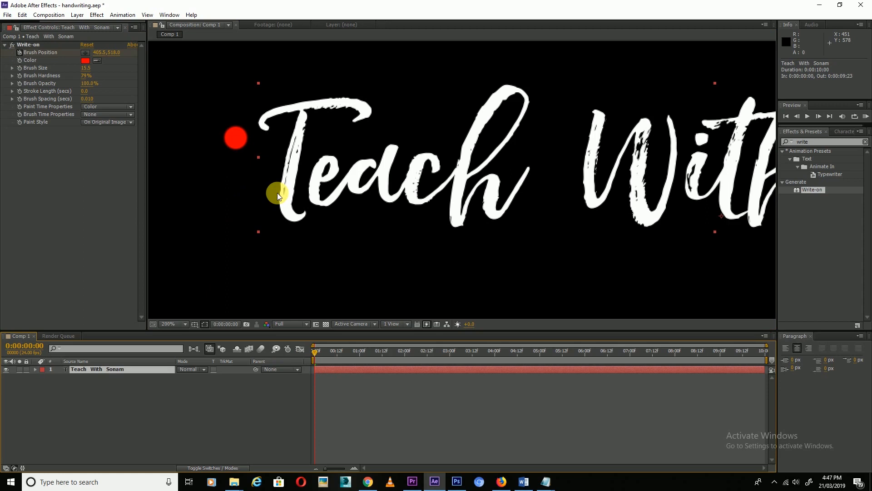
pyautogui.press('pageup')
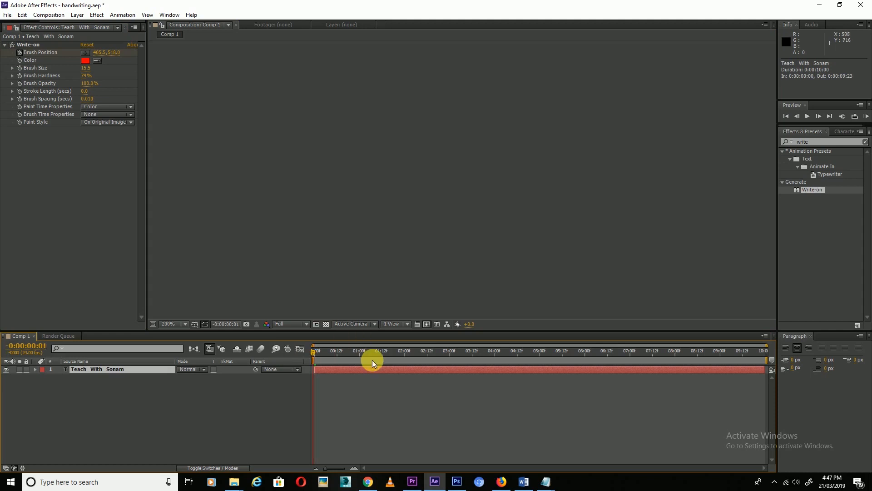
pyautogui.press('pagedown')
pyautogui.press('pagedown')
pyautogui.press('pagedown')
pyautogui.press('pagedown')
pyautogui.press('pagedown')
pyautogui.press('pagedown')
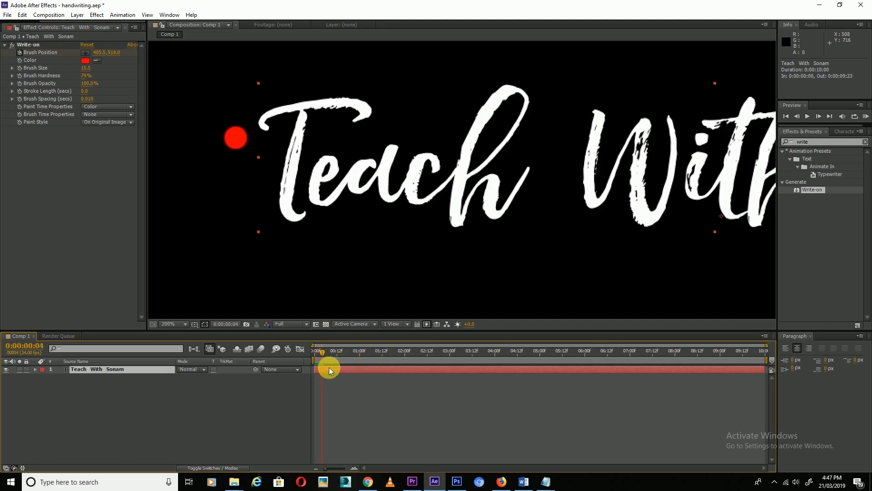
pyautogui.press('pageup')
pyautogui.press('pageup')
pyautogui.press('pageup')
pyautogui.press('pageup')
pyautogui.press('pageup')
pyautogui.press('pageup')
pyautogui.press('pageup')
pyautogui.press('pageup')
pyautogui.press('pageup')
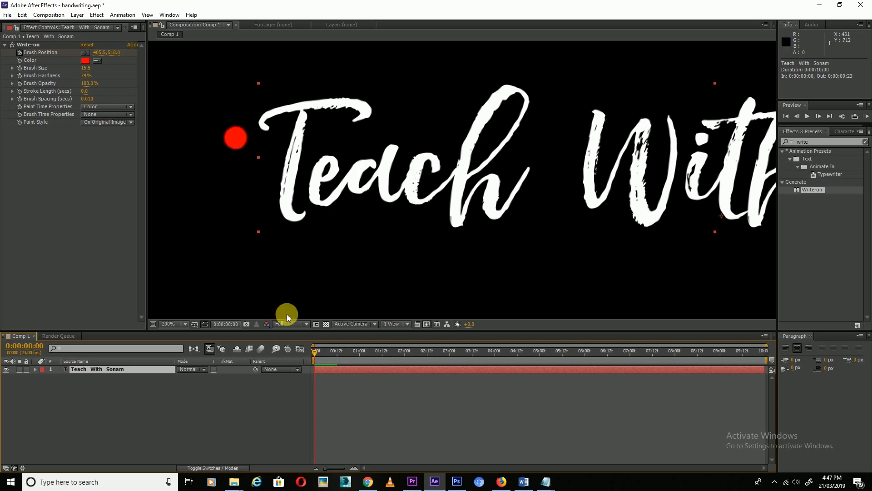
# - Reveal the layer's keyframed properties and keyframe the brush at 422.5, 509.5 beside the T at frame 1
pyautogui.press('u')
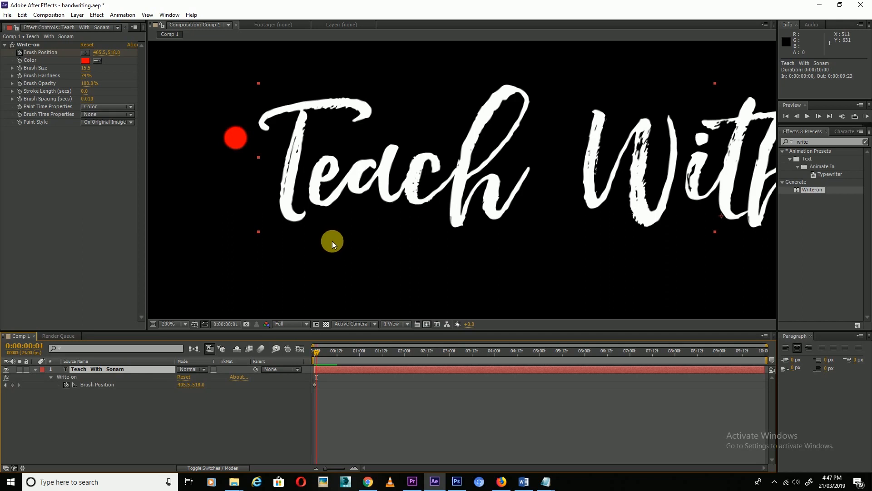
pyautogui.moveTo(327, 468); pyautogui.dragTo(342, 468)
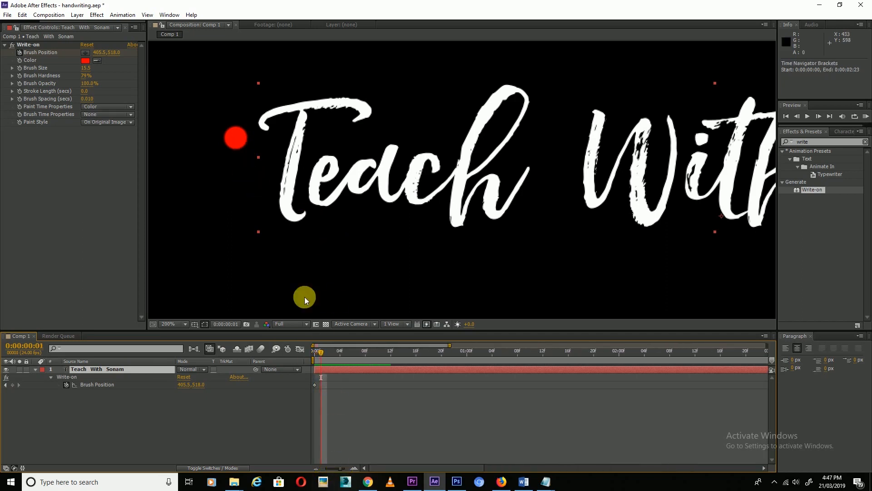
pyautogui.click(45, 53)
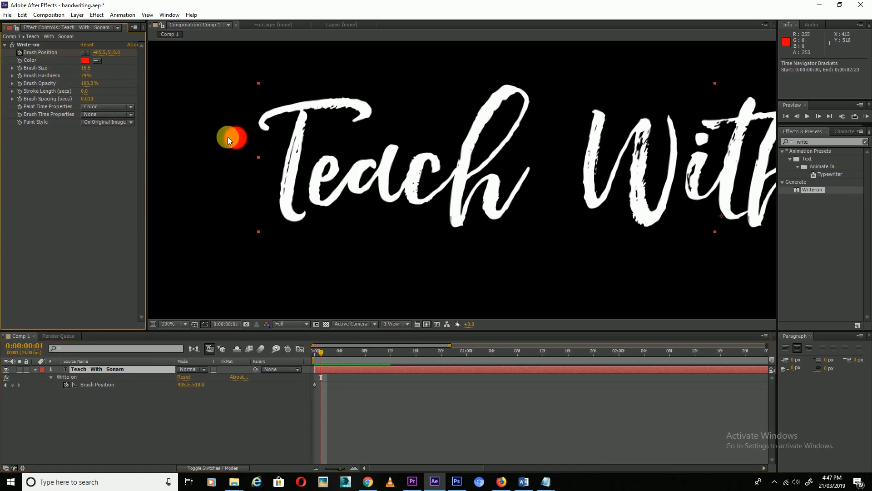
pyautogui.click(37, 45)
pyautogui.moveTo(237, 138); pyautogui.dragTo(253, 130)
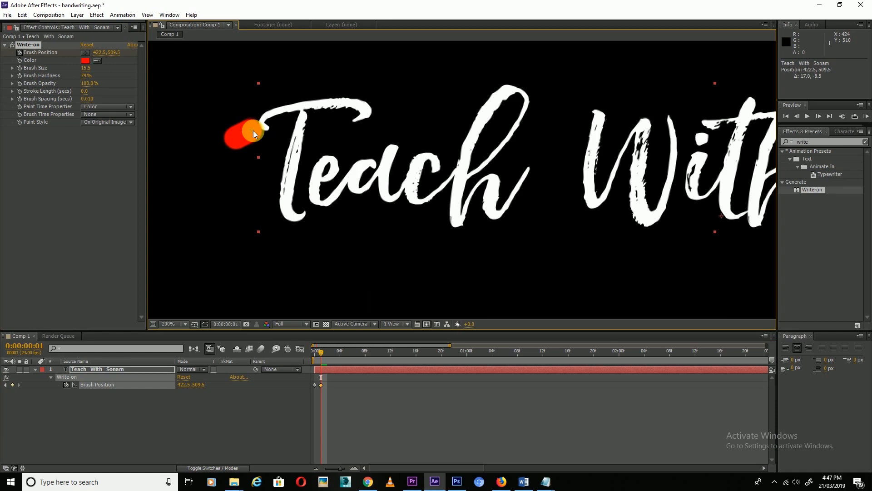
# - Keyframe the brush frame by frame along the T's crossbar and down its stem, reaching 463.0, 586.0 at frame 12
pyautogui.press('pagedown')
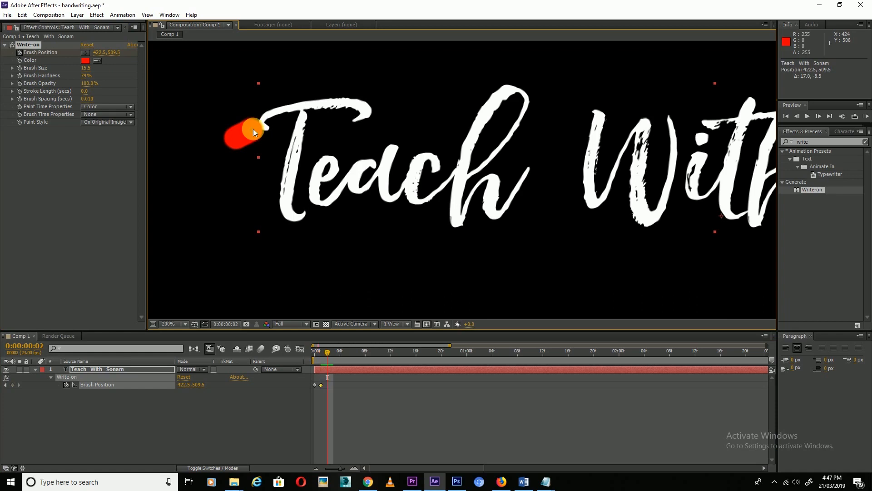
pyautogui.moveTo(257, 124); pyautogui.dragTo(269, 116)
pyautogui.press('pagedown')
pyautogui.press('pagedown')
pyautogui.moveTo(281, 113)
pyautogui.mouseDown()
pyautogui.moveTo(364, 109)
pyautogui.moveTo(358, 117)
pyautogui.moveTo(303, 109)
pyautogui.moveTo(285, 197)
pyautogui.mouseUp()
pyautogui.press('pagedown')
pyautogui.press('pagedown')
pyautogui.press('pagedown')
pyautogui.press('pagedown')
pyautogui.press('pagedown')
pyautogui.press('pagedown')
pyautogui.press('pagedown')
pyautogui.press('pagedown')
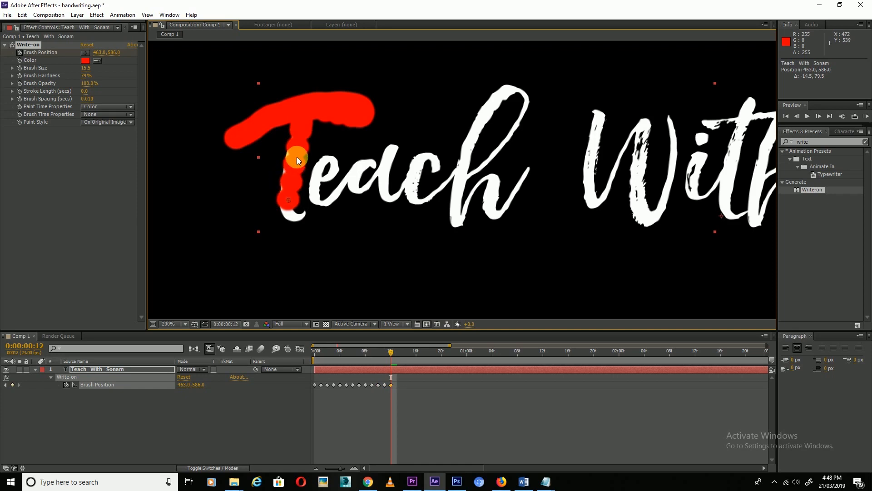
# - Reduce the Write-on effect's Brush Spacing to 0.004 seconds to smooth the stroke
pyautogui.click(94, 104)
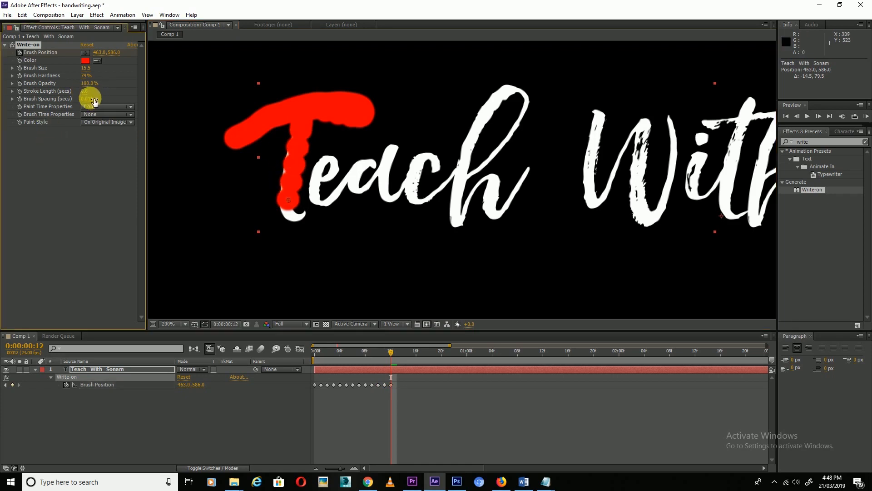
pyautogui.moveTo(91, 99)
pyautogui.mouseDown()
pyautogui.moveTo(118, 99)
pyautogui.moveTo(64, 99)
pyautogui.mouseUp()
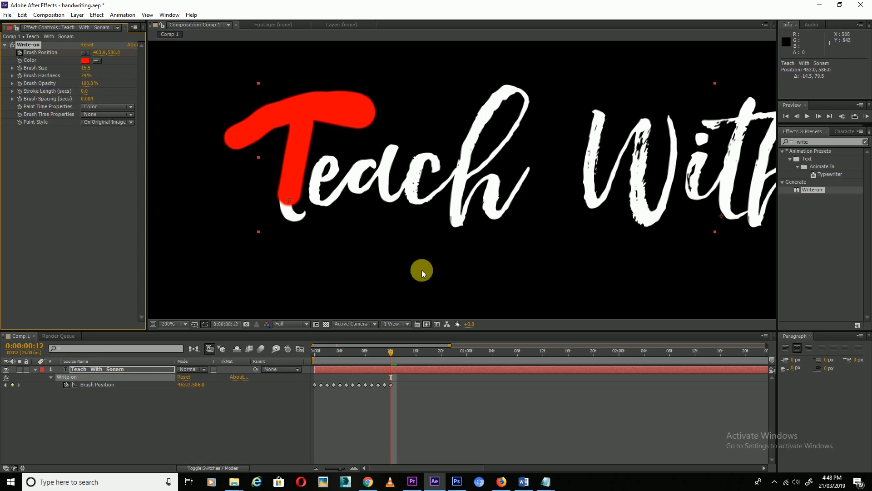
# - Keyframe the brush from frame 13 to 16 around the T's bottom hook and up to the top of the e
pyautogui.press('pagedown')
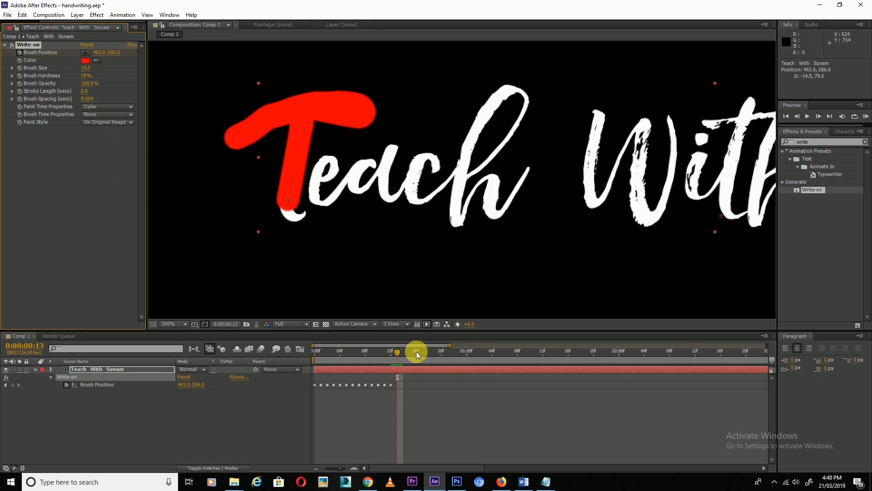
pyautogui.click(291, 214)
pyautogui.press('pagedown')
pyautogui.click(303, 214)
pyautogui.press('pagedown')
pyautogui.click(314, 185)
pyautogui.press('pagedown')
pyautogui.click(325, 162)
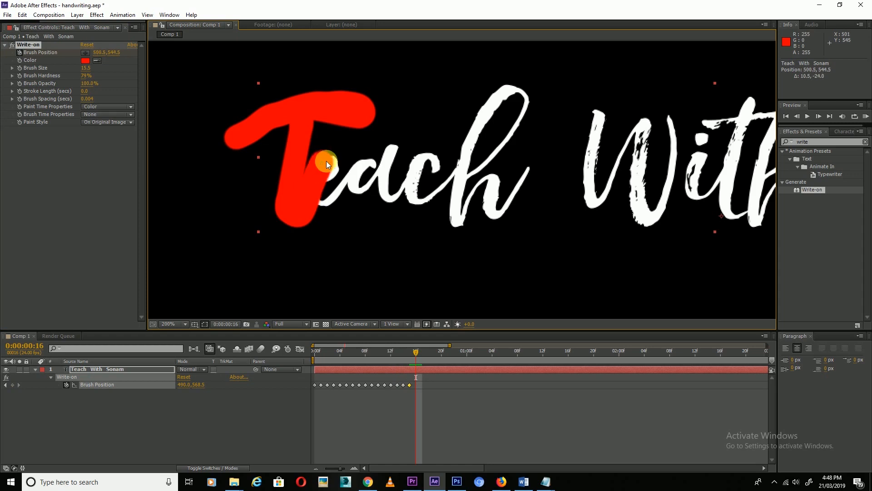
# - Keyframe the brush frame by frame over the letter e and toward the a, from frame 17 to 22
pyautogui.press('pagedown')
pyautogui.moveTo(332, 164)
pyautogui.mouseDown()
pyautogui.moveTo(314, 183)
pyautogui.moveTo(328, 203)
pyautogui.mouseUp()
pyautogui.press('pagedown')
pyautogui.click(326, 174)
pyautogui.press('pagedown')
pyautogui.click(314, 197)
pyautogui.press('pagedown')
pyautogui.press('pagedown')
pyautogui.click(334, 195)
pyautogui.press('pagedown')
pyautogui.click(342, 184)
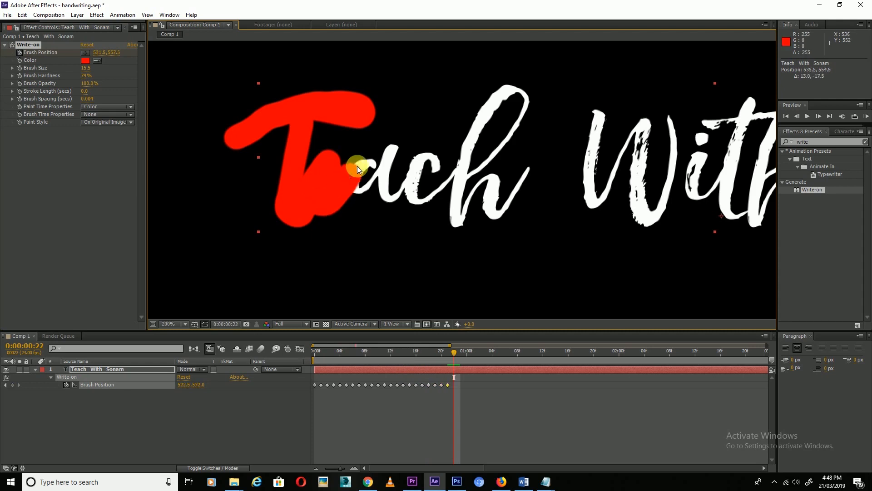
# - Keyframe the brush frame by frame over the remaining letters up to 0:00:05:10, ending past the final m at 1467.5, 633.0
pyautogui.moveTo(366, 159)
pyautogui.mouseDown()
pyautogui.moveTo(357, 175)
pyautogui.moveTo(356, 189)
pyautogui.moveTo(380, 180)
pyautogui.moveTo(390, 149)
pyautogui.moveTo(390, 199)
pyautogui.moveTo(425, 163)
pyautogui.moveTo(432, 195)
pyautogui.moveTo(477, 128)
pyautogui.moveTo(527, 112)
pyautogui.moveTo(458, 176)
pyautogui.moveTo(503, 212)
pyautogui.moveTo(352, 201)
pyautogui.moveTo(415, 180)
pyautogui.moveTo(461, 238)
pyautogui.moveTo(494, 202)
pyautogui.moveTo(403, 176)
pyautogui.moveTo(430, 257)
pyautogui.moveTo(465, 258)
pyautogui.moveTo(468, 230)
pyautogui.moveTo(444, 186)
pyautogui.moveTo(536, 160)
pyautogui.moveTo(535, 215)
pyautogui.moveTo(518, 177)
pyautogui.moveTo(486, 276)
pyautogui.moveTo(507, 252)
pyautogui.moveTo(526, 272)
pyautogui.moveTo(344, 219)
pyautogui.moveTo(450, 129)
pyautogui.moveTo(475, 160)
pyautogui.moveTo(428, 159)
pyautogui.moveTo(444, 231)
pyautogui.moveTo(399, 263)
pyautogui.moveTo(470, 191)
pyautogui.moveTo(465, 231)
pyautogui.moveTo(520, 196)
pyautogui.moveTo(524, 231)
pyautogui.moveTo(541, 208)
pyautogui.moveTo(587, 205)
pyautogui.moveTo(610, 187)
pyautogui.moveTo(626, 249)
pyautogui.moveTo(665, 211)
pyautogui.moveTo(687, 274)
pyautogui.moveTo(674, 241)
pyautogui.mouseUp()
pyautogui.press('pagedown')
pyautogui.press('pagedown')
pyautogui.press('pagedown')
pyautogui.press('pagedown')
pyautogui.press('pagedown')
pyautogui.press('pagedown')
pyautogui.press('pagedown')
pyautogui.press('pagedown')
pyautogui.press('pagedown')
pyautogui.press('pagedown')
pyautogui.press('pagedown')
pyautogui.press('pagedown')
pyautogui.press('pagedown')
pyautogui.press('pagedown')
pyautogui.press('pagedown')
pyautogui.press('pagedown')
pyautogui.press('pagedown')
pyautogui.press('pagedown')
pyautogui.press('pagedown')
pyautogui.press('pagedown')
pyautogui.press('pagedown')
pyautogui.press('pagedown')
pyautogui.press('pagedown')
pyautogui.press('pagedown')
pyautogui.press('pagedown')
pyautogui.press('pagedown')
pyautogui.press('pagedown')
pyautogui.press('pagedown')
pyautogui.press('pagedown')
pyautogui.press('pagedown')
pyautogui.press('pagedown')
pyautogui.press('pagedown')
pyautogui.press('pagedown')
pyautogui.press('pagedown')
pyautogui.press('pagedown')
pyautogui.press('pagedown')
pyautogui.press('pagedown')
pyautogui.press('pagedown')
pyautogui.press('pagedown')
pyautogui.press('pagedown')
pyautogui.press('pagedown')
pyautogui.press('pagedown')
pyautogui.press('pagedown')
pyautogui.press('pagedown')
pyautogui.press('pagedown')
pyautogui.press('pagedown')
pyautogui.press('pagedown')
pyautogui.press('pagedown')
pyautogui.press('pagedown')
pyautogui.press('pagedown')
pyautogui.press('pagedown')
pyautogui.press('pagedown')
pyautogui.press('pagedown')
pyautogui.press('pagedown')
pyautogui.press('pagedown')
pyautogui.press('pagedown')
pyautogui.press('pagedown')
pyautogui.press('pagedown')
pyautogui.press('pagedown')
pyautogui.press('pagedown')
pyautogui.press('pagedown')
pyautogui.press('pagedown')
pyautogui.press('pagedown')
pyautogui.press('pagedown')
pyautogui.press('pagedown')
pyautogui.press('pagedown')
pyautogui.press('pagedown')
pyautogui.press('pagedown')
pyautogui.press('pagedown')
pyautogui.press('pagedown')
pyautogui.press('pagedown')
pyautogui.press('pagedown')
pyautogui.press('pagedown')
pyautogui.press('pagedown')
pyautogui.press('pagedown')
pyautogui.press('pagedown')
pyautogui.press('pagedown')
pyautogui.press('pagedown')
pyautogui.press('pagedown')
pyautogui.press('pagedown')
pyautogui.press('pagedown')
pyautogui.press('pagedown')
pyautogui.press('pagedown')
pyautogui.press('pagedown')
pyautogui.press('pagedown')
pyautogui.press('pagedown')
pyautogui.press('pagedown')
pyautogui.press('pagedown')
pyautogui.press('pagedown')
pyautogui.press('pagedown')
pyautogui.press('pagedown')
pyautogui.press('pagedown')
pyautogui.press('pagedown')
pyautogui.press('pagedown')
pyautogui.press('pagedown')
pyautogui.press('pagedown')
pyautogui.press('pagedown')
pyautogui.press('pagedown')
pyautogui.press('pagedown')
pyautogui.press('pagedown')
pyautogui.press('pagedown')
pyautogui.press('pagedown')
pyautogui.press('pagedown')
pyautogui.press('pagedown')
pyautogui.press('pagedown')
pyautogui.press('pagedown')
pyautogui.press('pagedown')
pyautogui.press('pagedown')
pyautogui.press(',')
pyautogui.moveTo(574, 226); pyautogui.dragTo(594, 233)
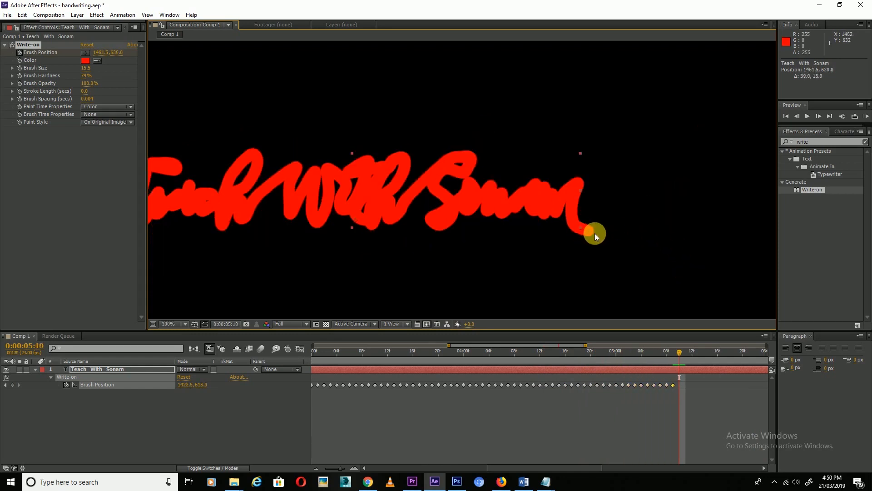
pyautogui.press(',')
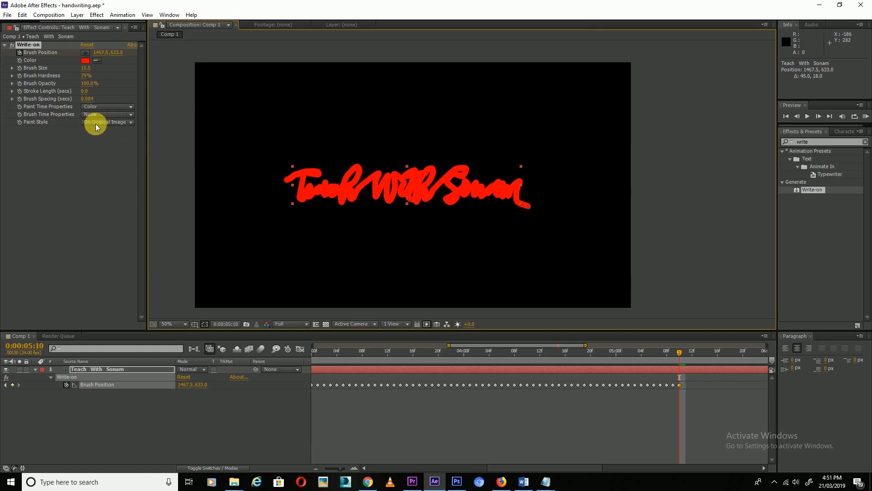
# - Set the Write-on effect's Paint Style to Reveal Original Image and scrub through the animation from the start to check the reveal
pyautogui.click(120, 122)
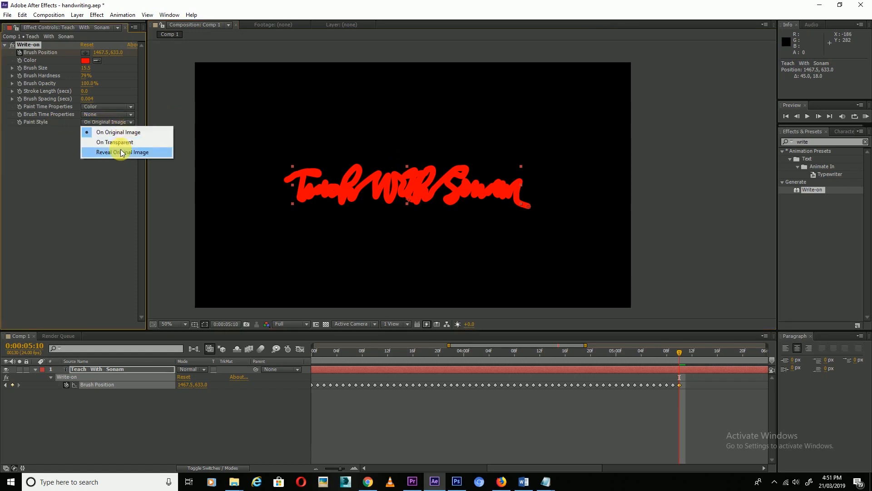
pyautogui.click(121, 152)
pyautogui.click(334, 353)
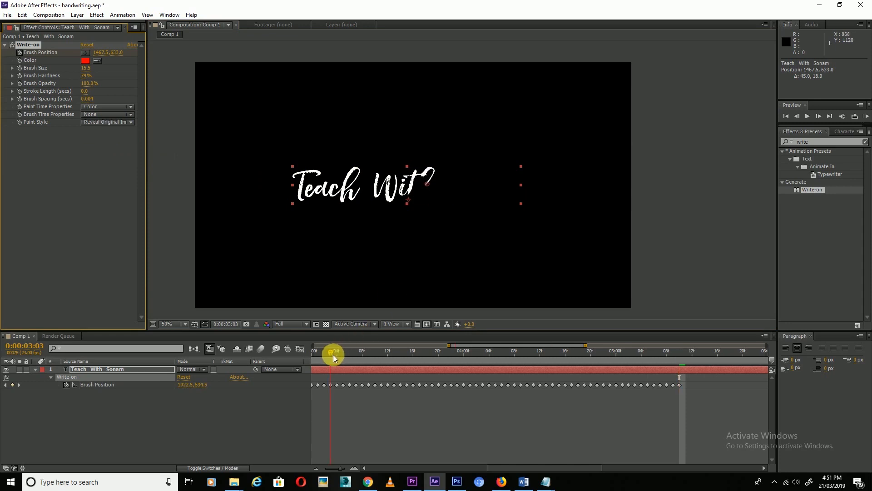
pyautogui.click(785, 116)
pyautogui.moveTo(315, 351); pyautogui.dragTo(659, 350)
# - Select all the Brush Position keyframes and apply Easy Ease In to them
pyautogui.moveTo(341, 468); pyautogui.dragTo(328, 467)
pyautogui.moveTo(438, 353)
pyautogui.mouseDown()
pyautogui.moveTo(601, 356)
pyautogui.moveTo(441, 375)
pyautogui.moveTo(307, 373)
pyautogui.mouseUp()
pyautogui.moveTo(617, 380)
pyautogui.mouseDown()
pyautogui.moveTo(423, 403)
pyautogui.moveTo(301, 403)
pyautogui.mouseUp()
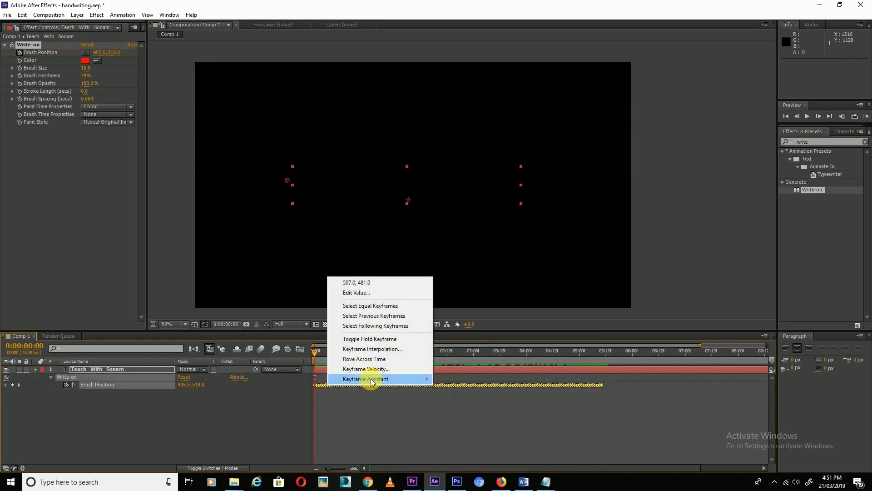
pyautogui.moveTo(370, 379)
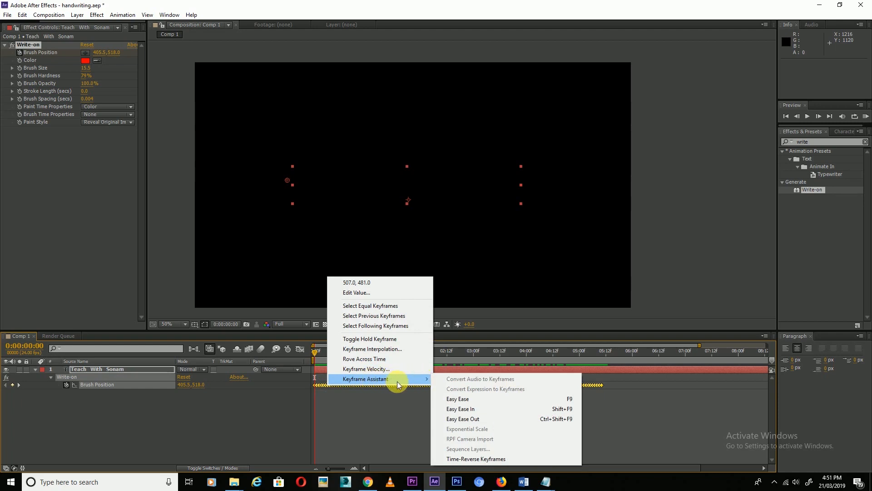
pyautogui.click(483, 411)
# - Deselect the keyframes and preview the handwriting animation from the beginning
pyautogui.click(336, 469)
pyautogui.moveTo(336, 469); pyautogui.dragTo(341, 468)
pyautogui.click(370, 436)
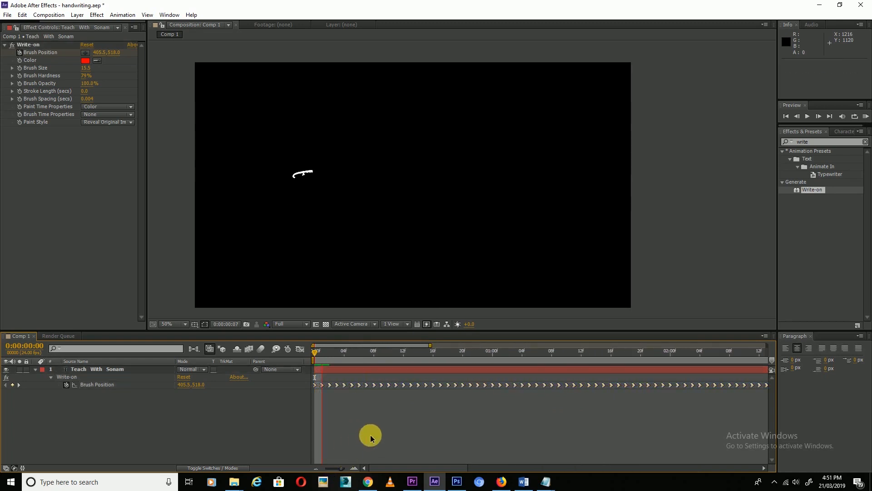